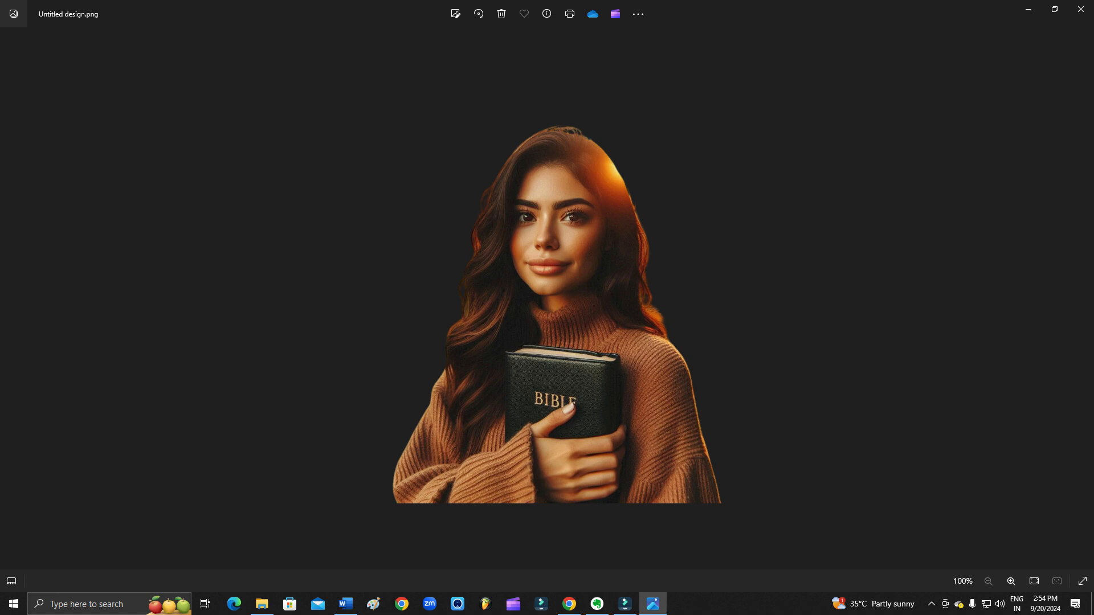
# Compare the exported transparent PNG with the cutout on page 1 and the original photo on page 2 of the design.
pyautogui.hotkey('alt', 'Tab')
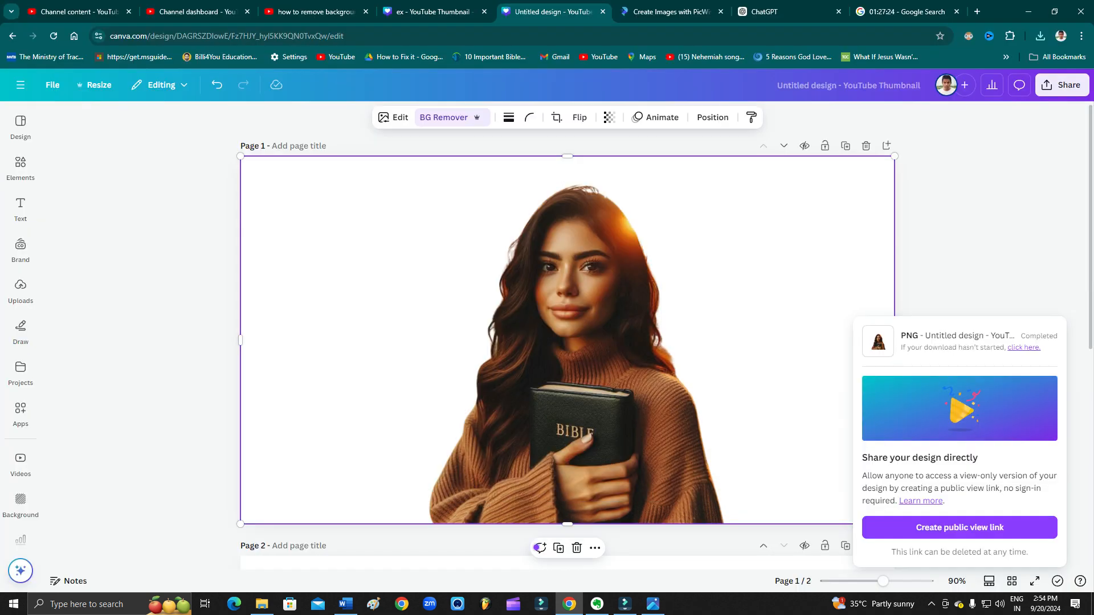
pyautogui.click(981, 249)
pyautogui.click(592, 340)
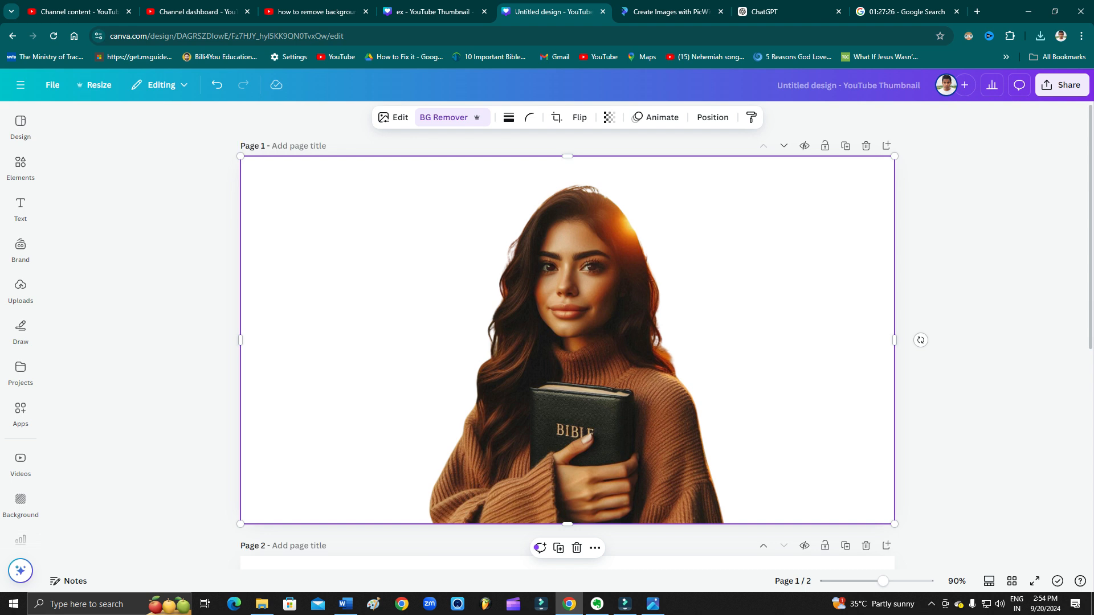
pyautogui.hotkey('alt', 'Tab')
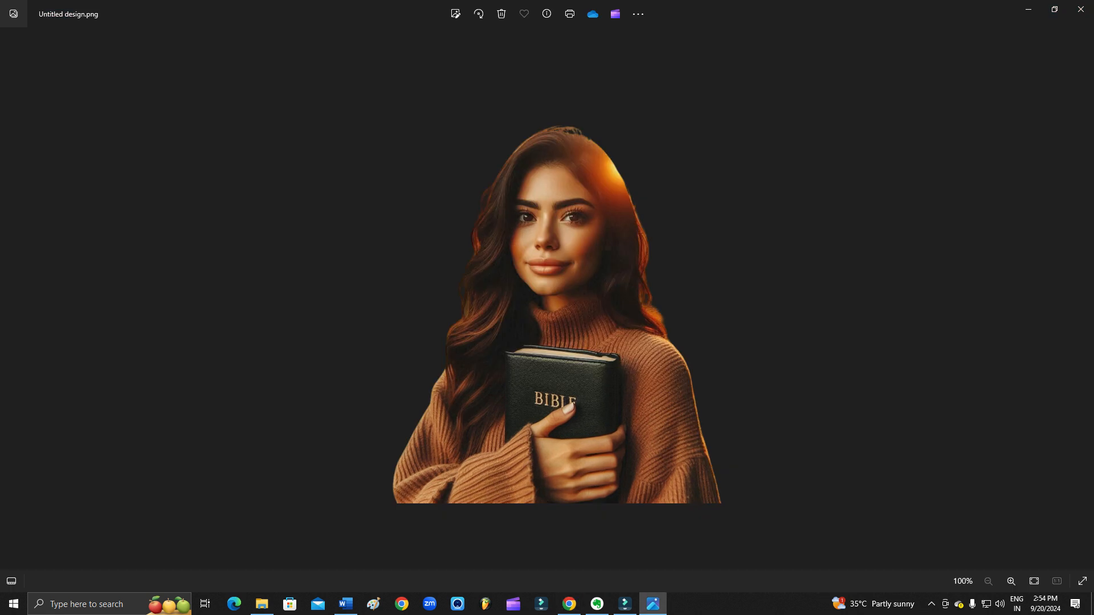
pyautogui.hotkey('alt', 'Tab')
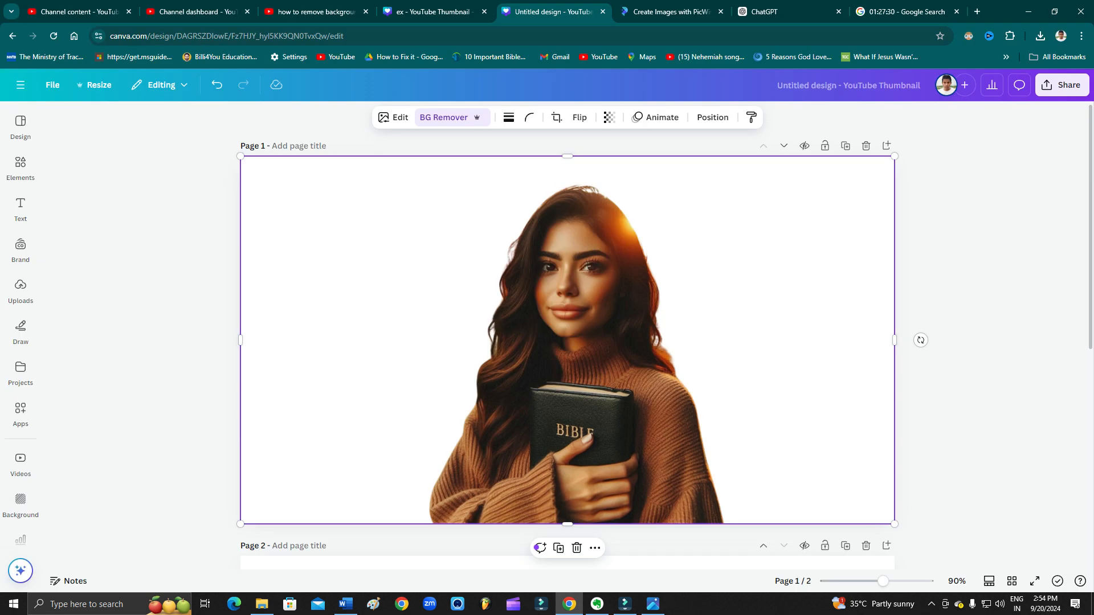
pyautogui.click(977, 331)
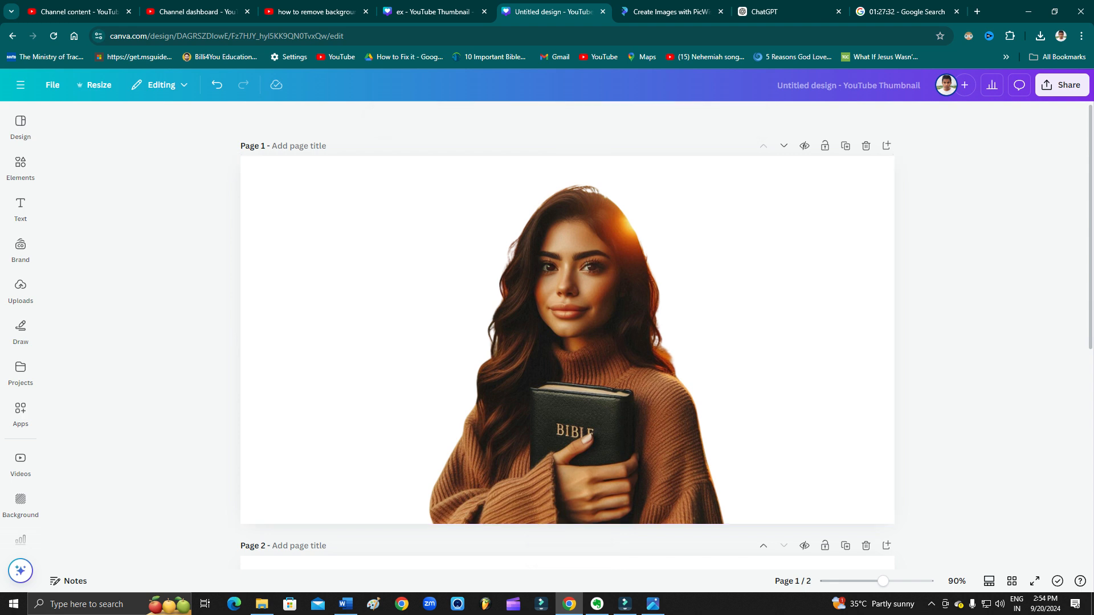
pyautogui.scroll(-7, 592, 340)
pyautogui.scroll(2, 593, 340)
pyautogui.scroll(5, 593, 340)
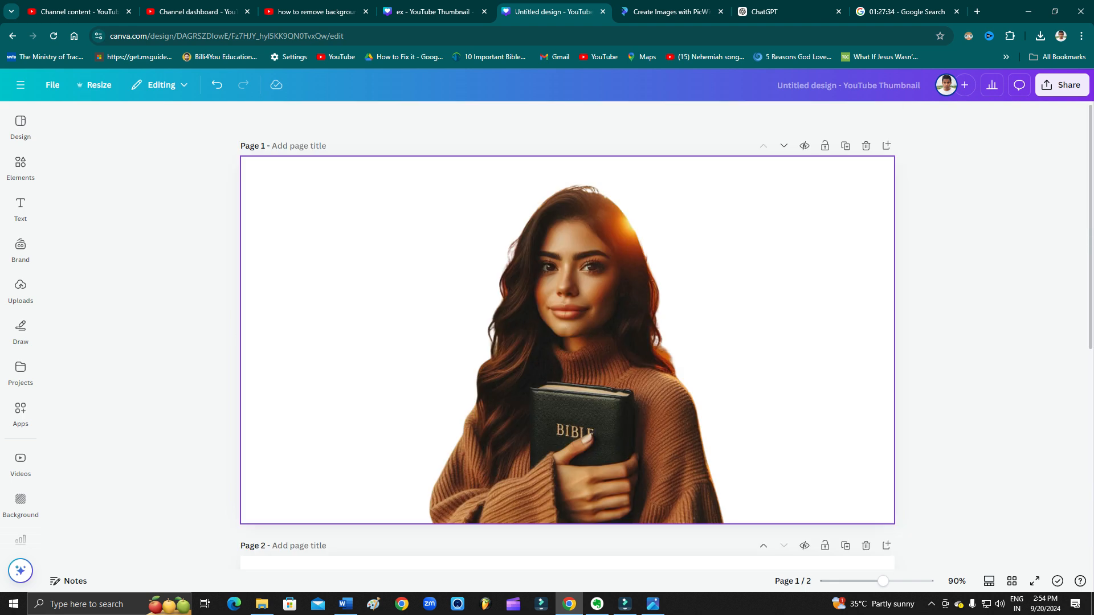
pyautogui.scroll(-7, 592, 340)
pyautogui.click(592, 340)
pyautogui.scroll(7, 592, 340)
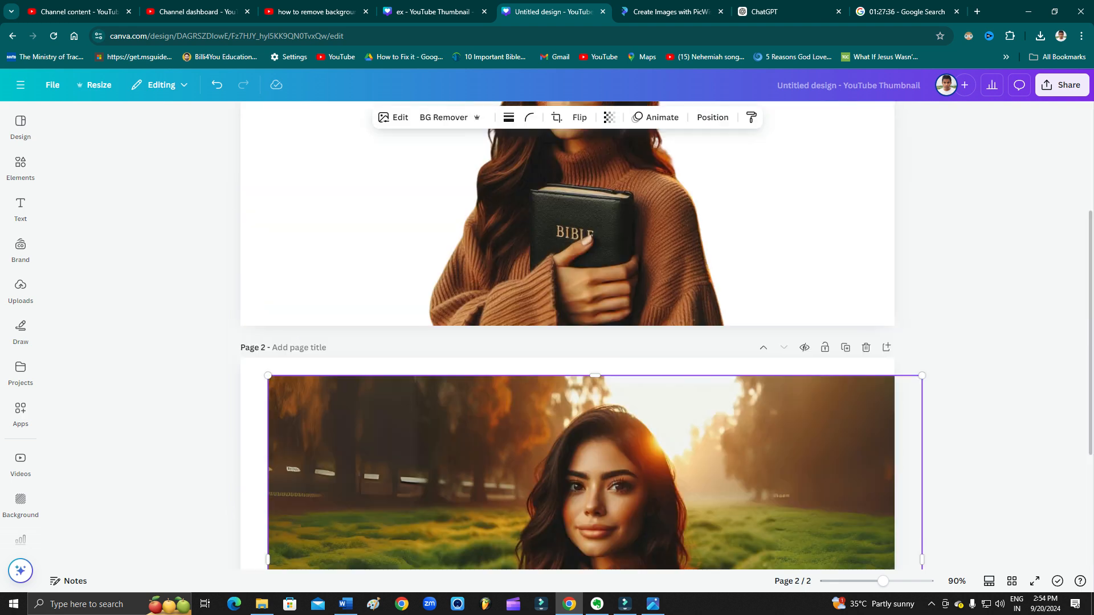
pyautogui.click(592, 341)
pyautogui.click(977, 319)
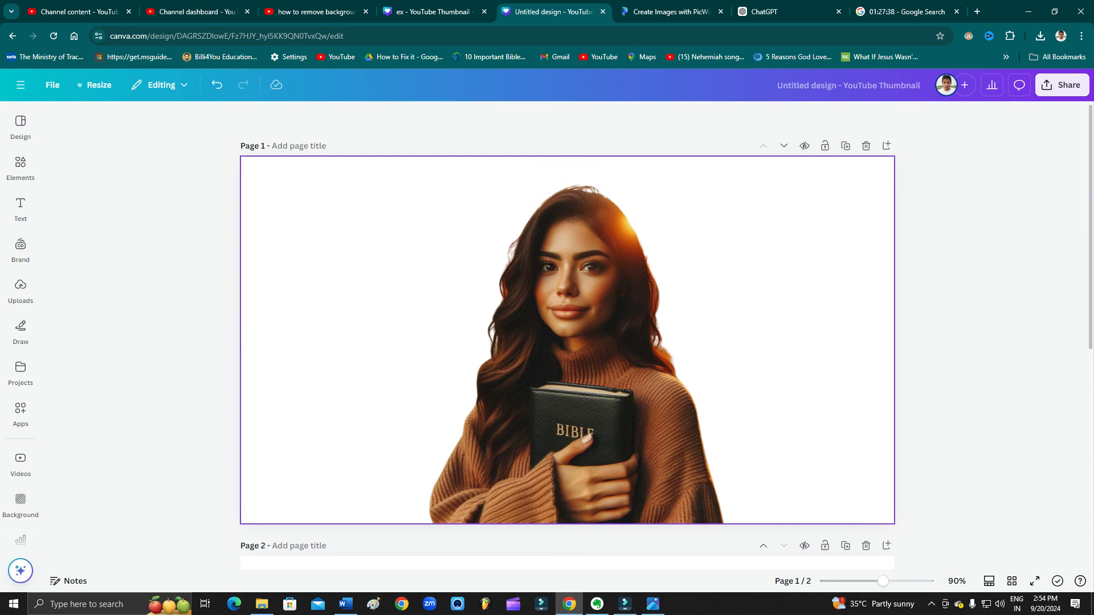
# Go to the Canva home page and create a new blank YouTube Thumbnail design.
pyautogui.click(436, 11)
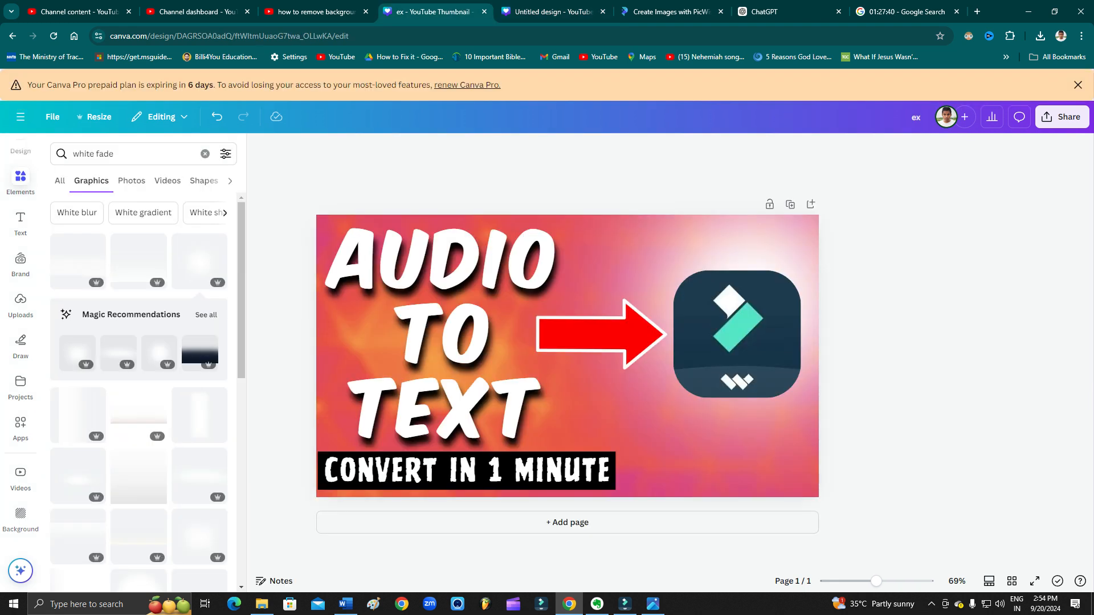
pyautogui.click(228, 36)
pyautogui.write('cn')
pyautogui.press('BackSpace')
pyautogui.press('BackSpace')
pyautogui.write('can')
pyautogui.press('Return')
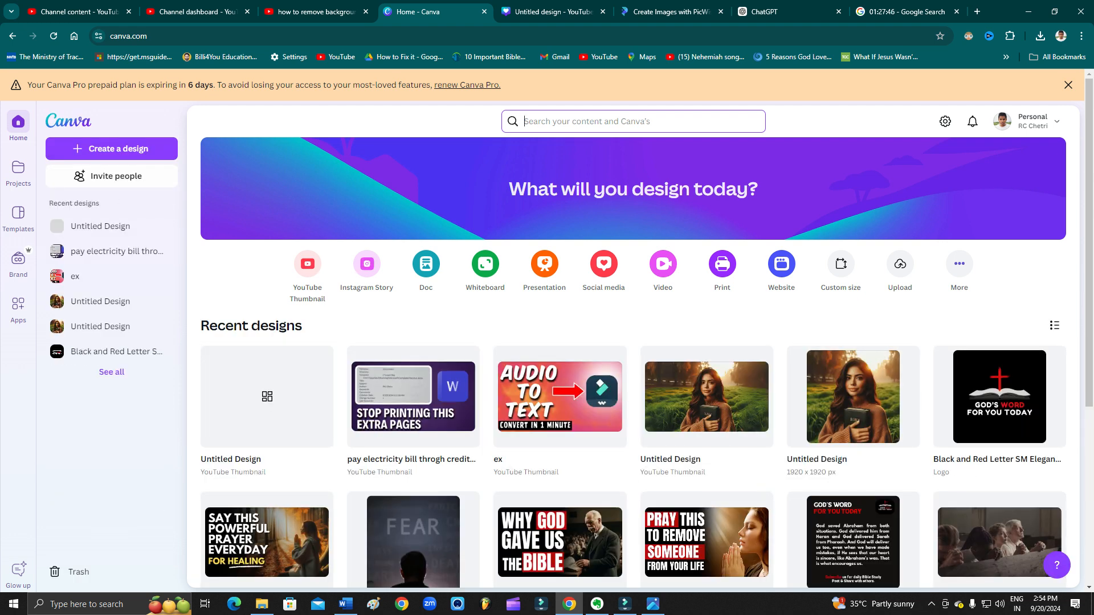
pyautogui.click(308, 266)
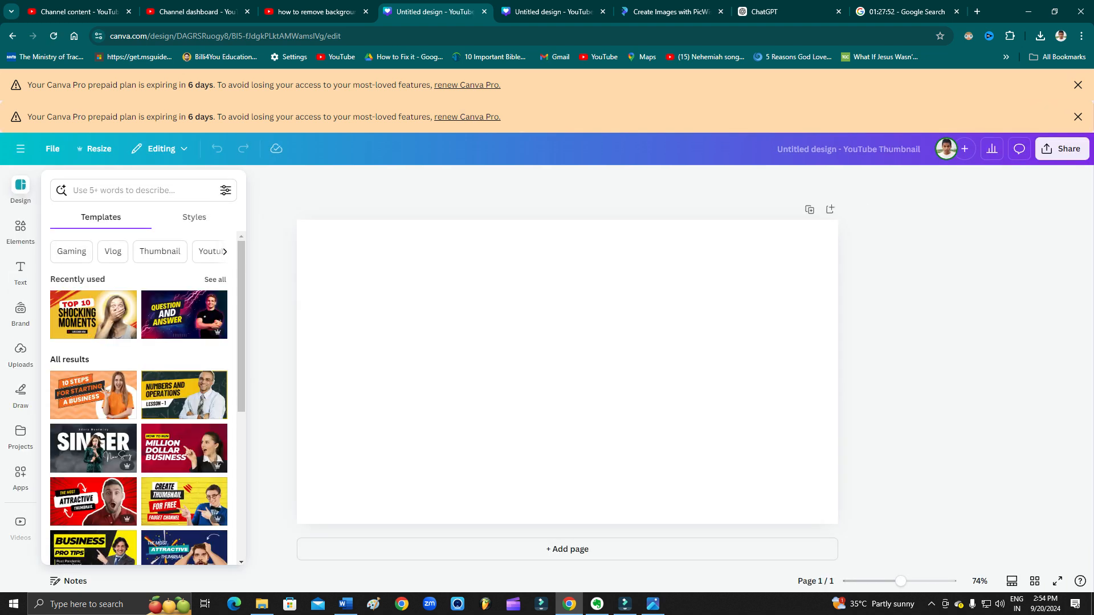
pyautogui.click(21, 351)
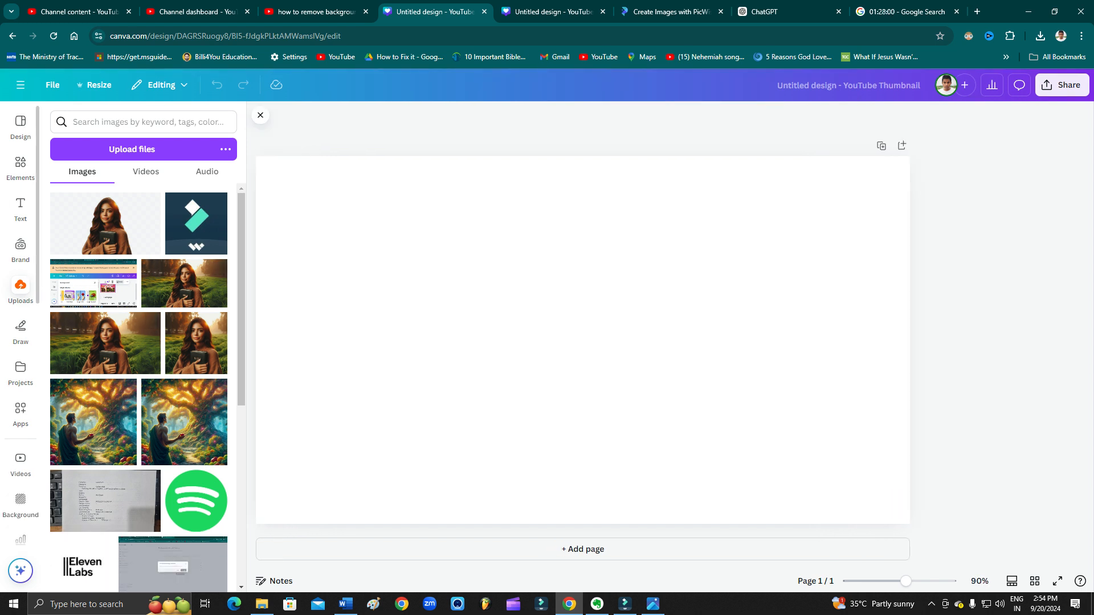
pyautogui.scroll(-3, 20, 342)
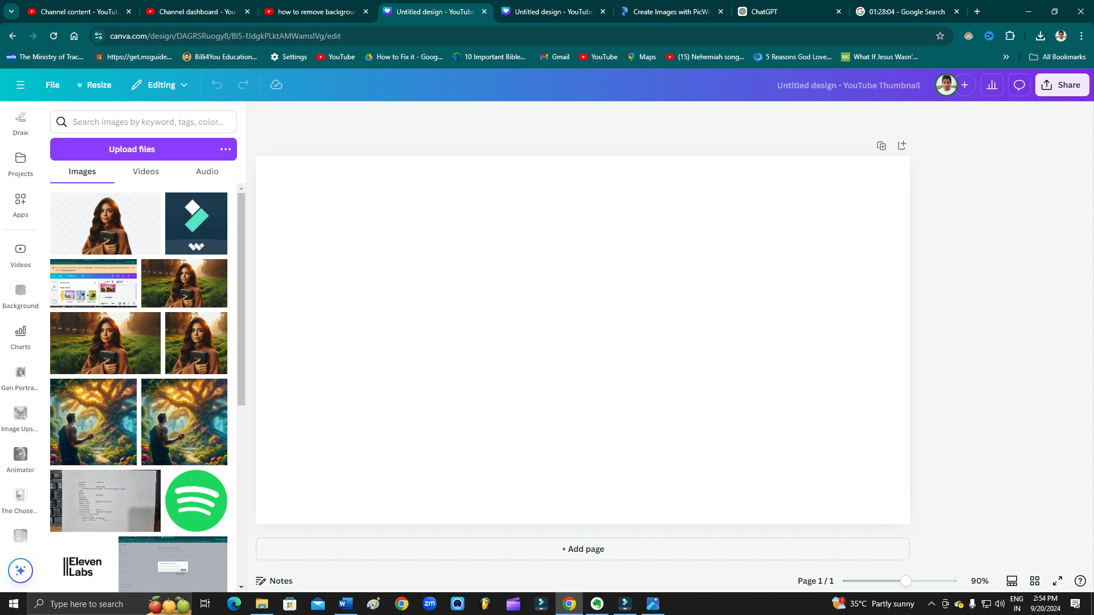
pyautogui.click(105, 343)
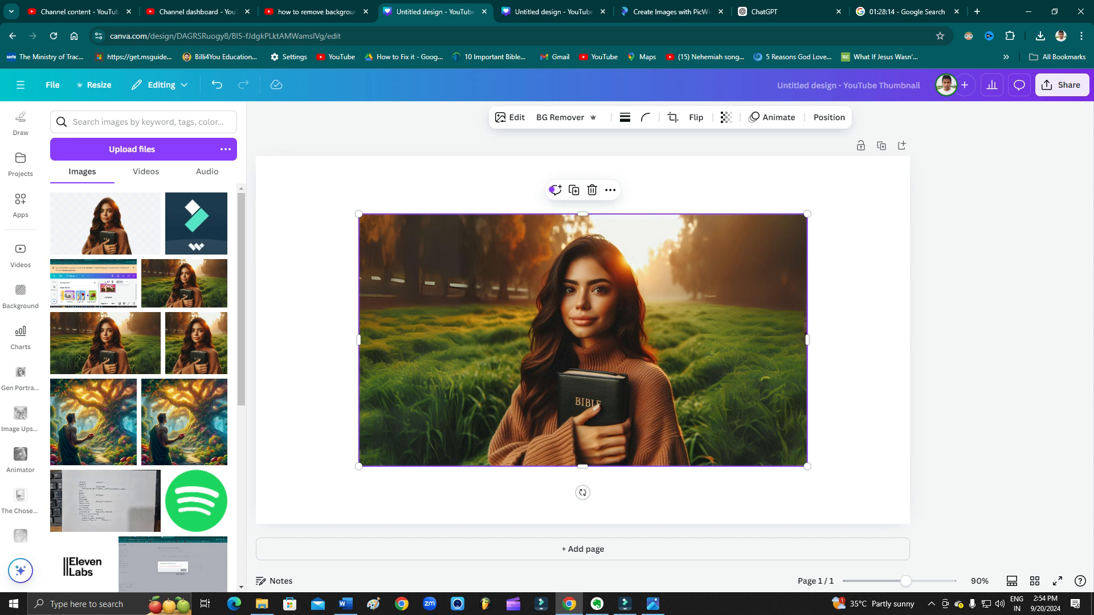
pyautogui.press('Delete')
# Search the Canva apps for "background remover" and open the Clear Background app.
pyautogui.click(21, 204)
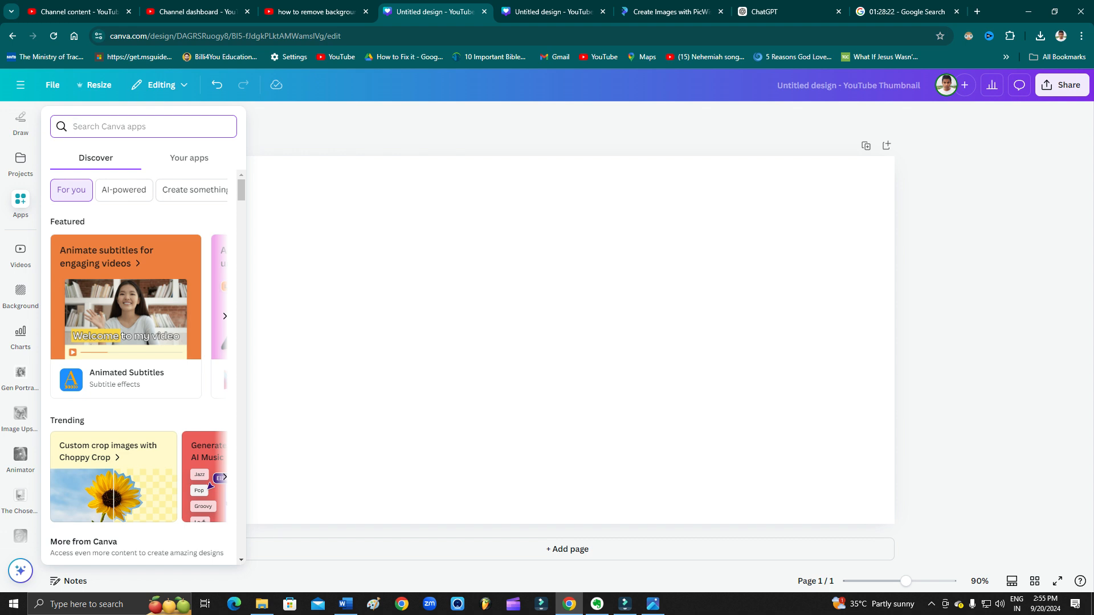
pyautogui.write('background')
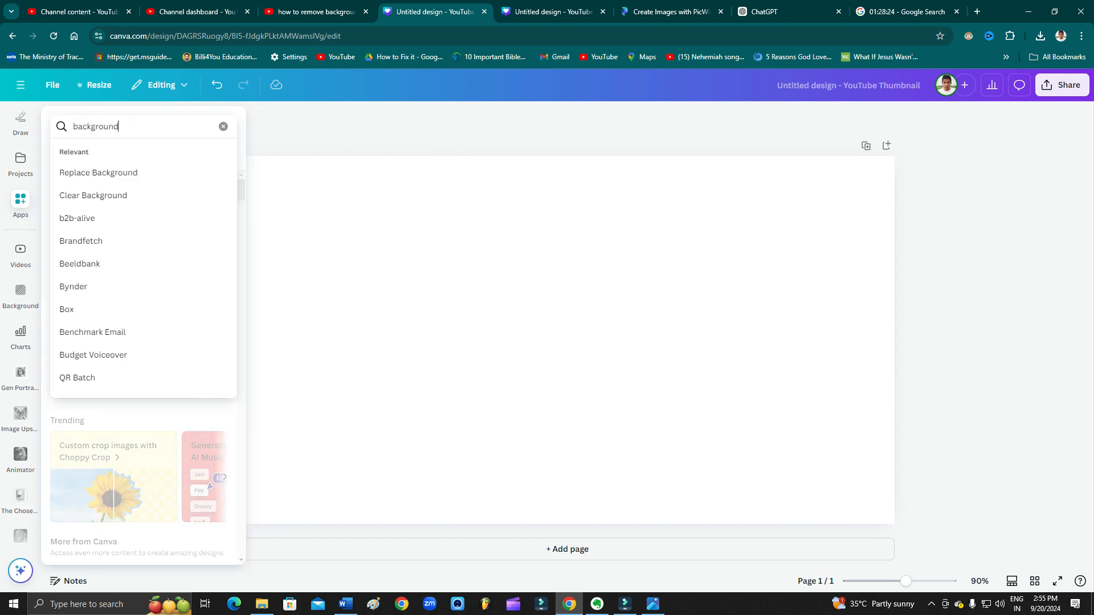
pyautogui.write(' remover')
pyautogui.press('Return')
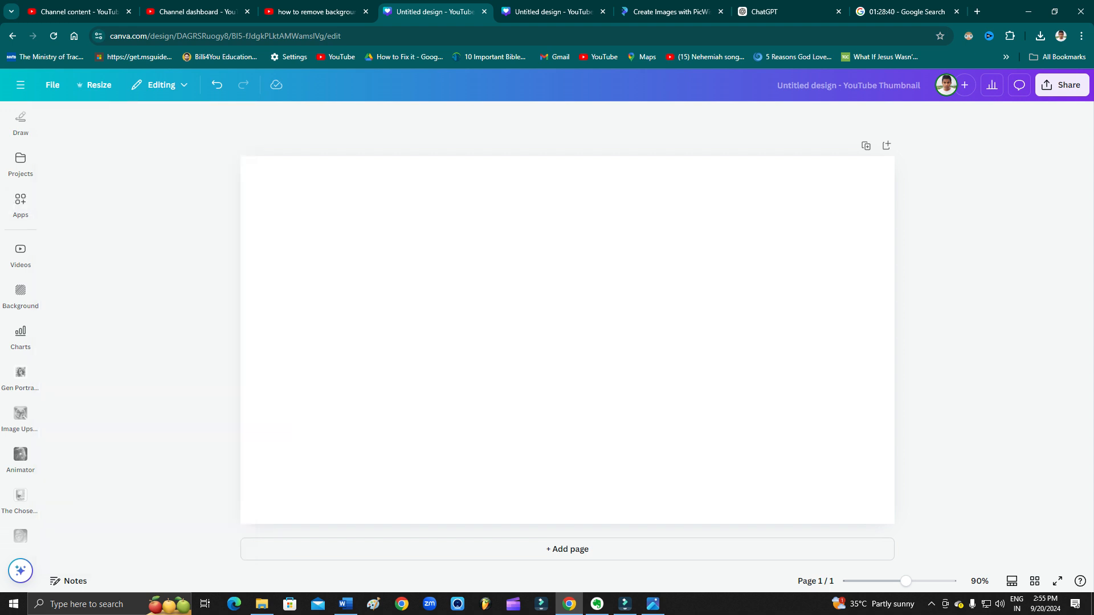
pyautogui.click(20, 204)
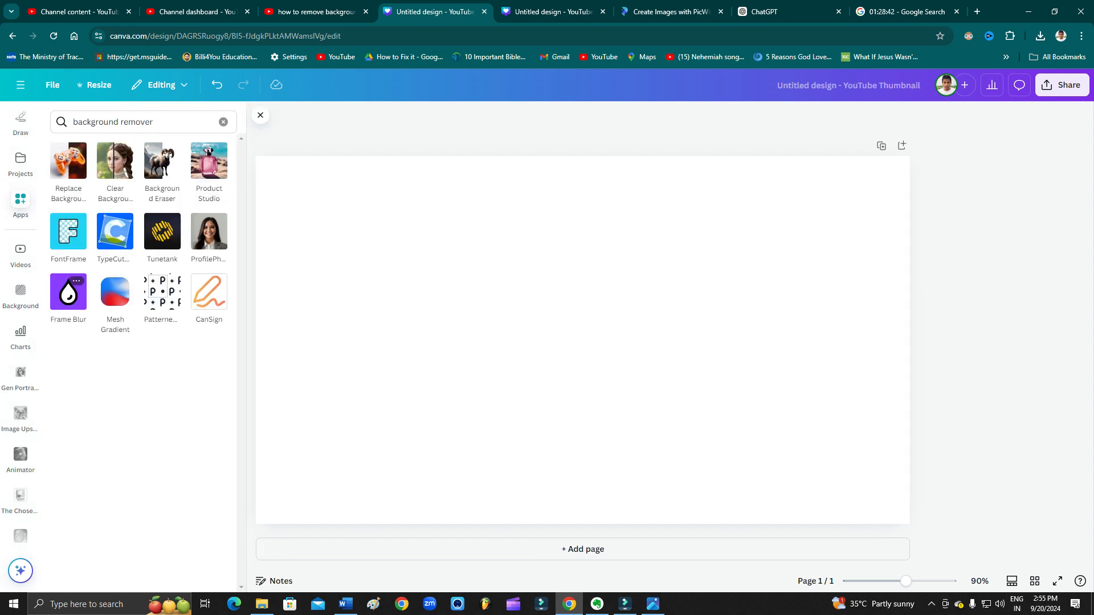
pyautogui.click(21, 205)
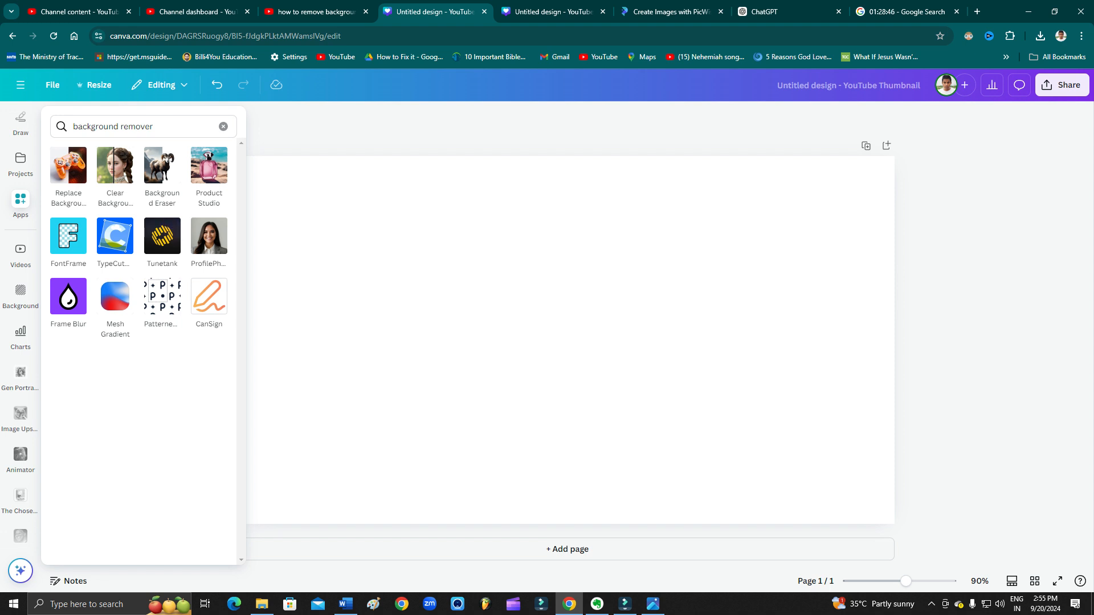
pyautogui.click(115, 165)
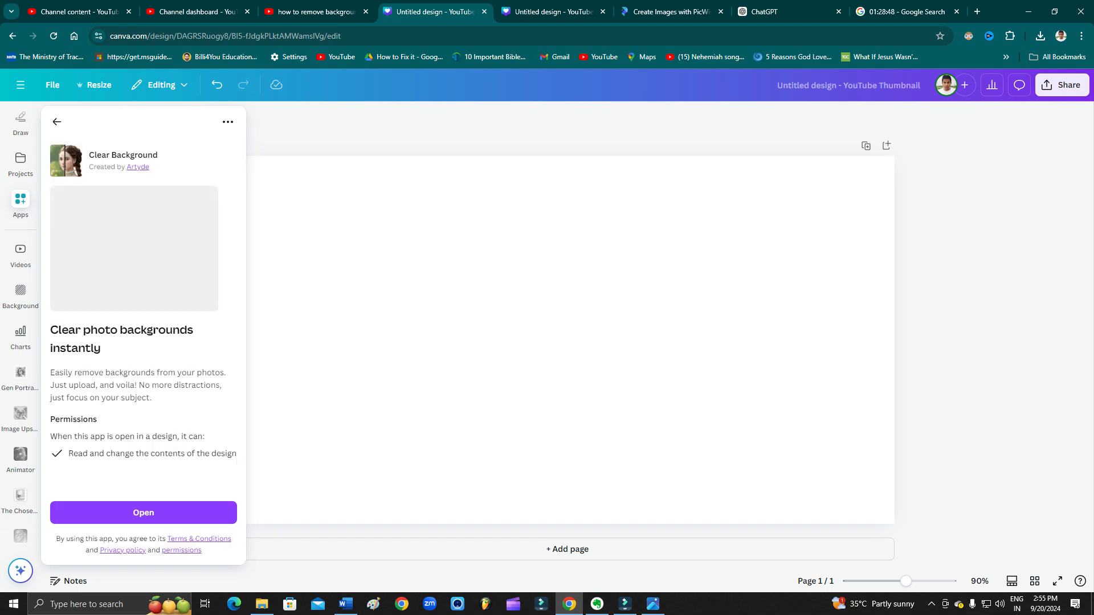
pyautogui.click(143, 512)
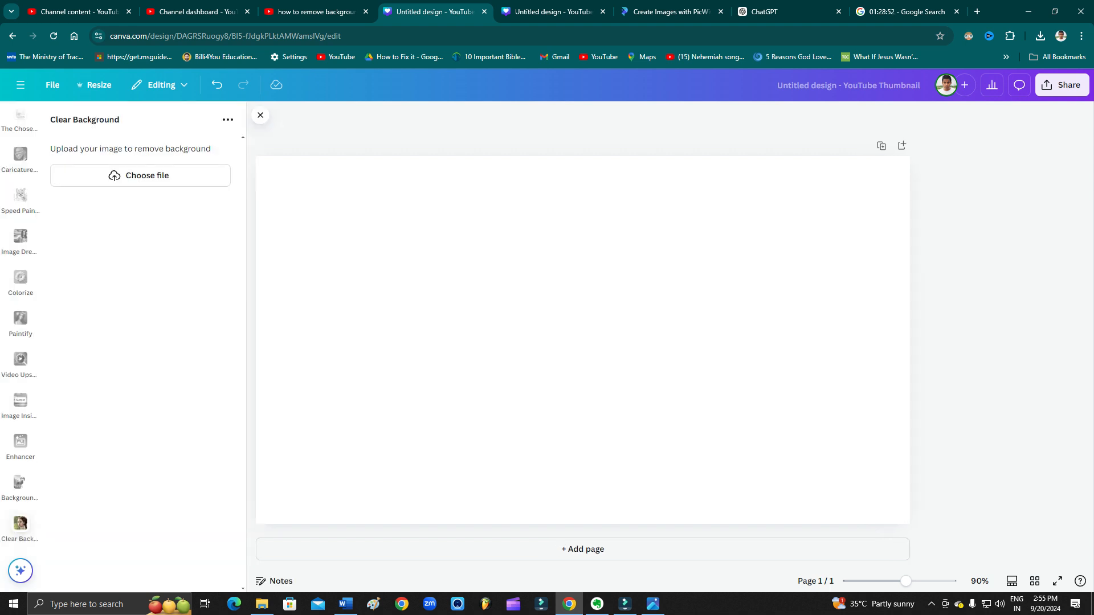
# Upload the image "Untitled design (4)" from Downloads to Clear Background and remove its background.
pyautogui.click(143, 175)
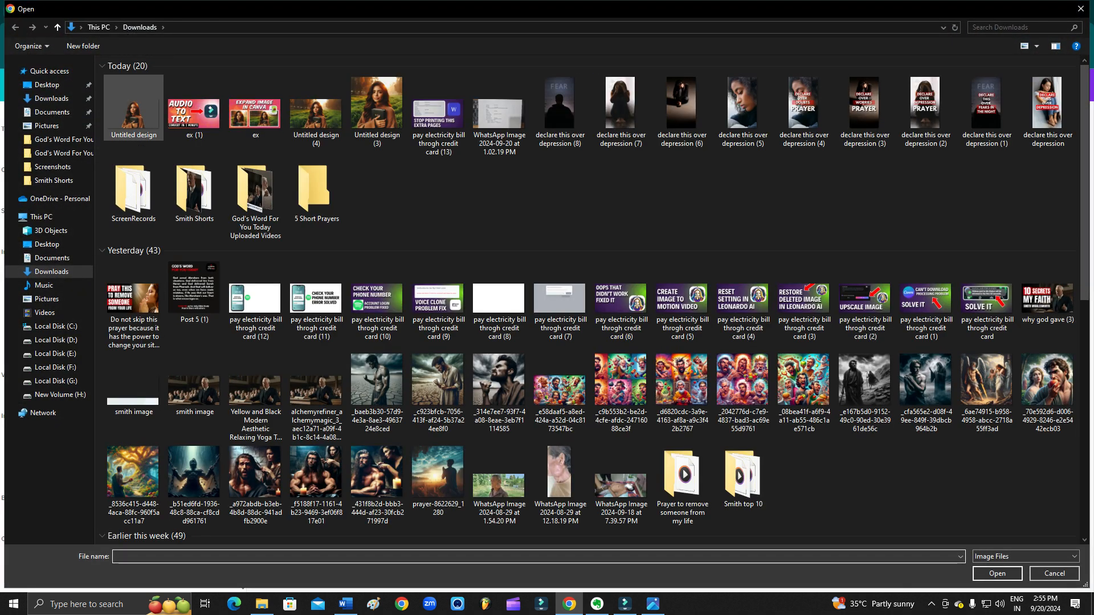
pyautogui.doubleClick(317, 111)
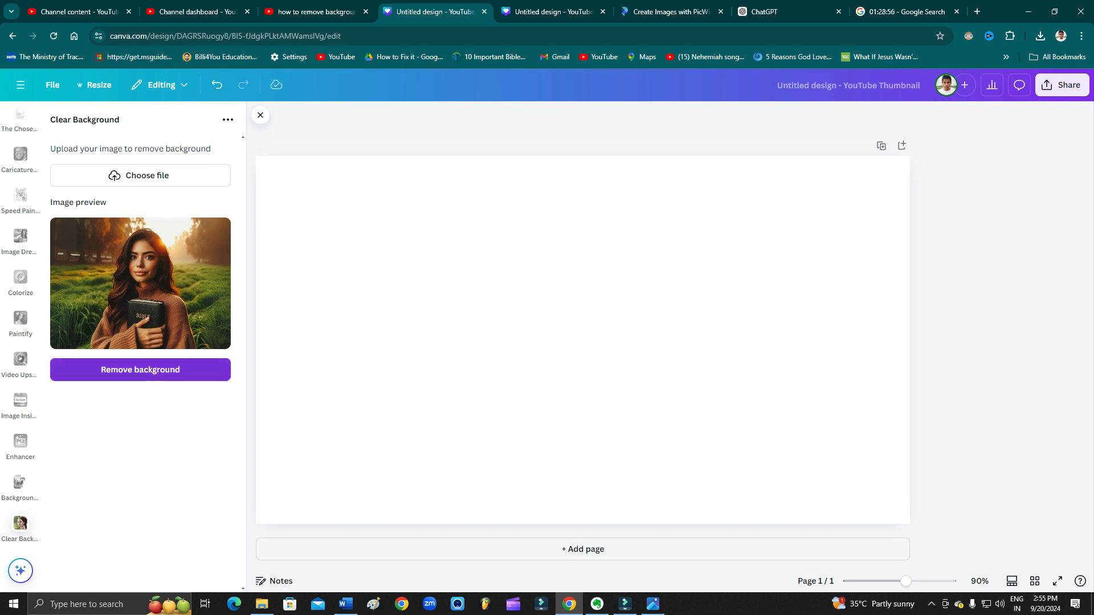
pyautogui.click(140, 370)
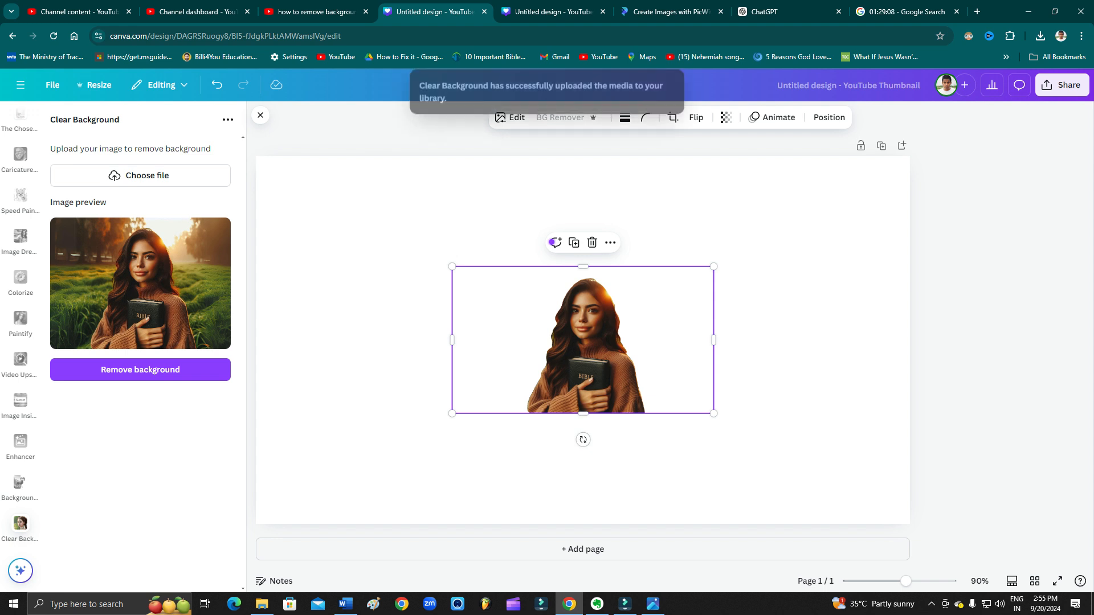
# Move the woman's cutout to the page's upper-left corner and enlarge it to fill the whole page.
pyautogui.moveTo(452, 413); pyautogui.dragTo(404, 290)
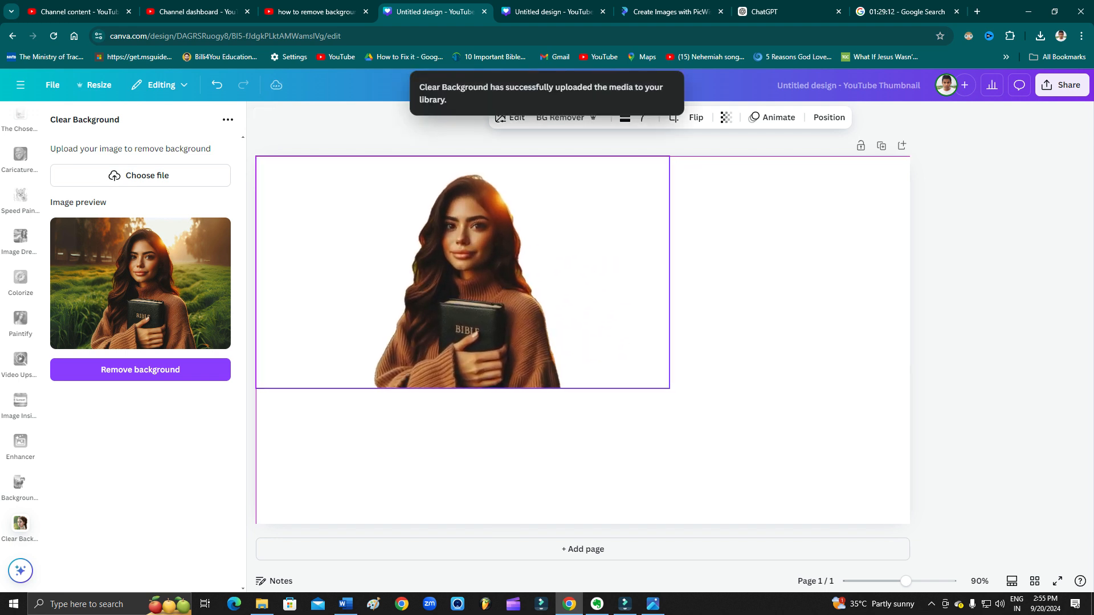
pyautogui.moveTo(670, 389); pyautogui.dragTo(909, 524)
pyautogui.click(969, 399)
pyautogui.click(798, 371)
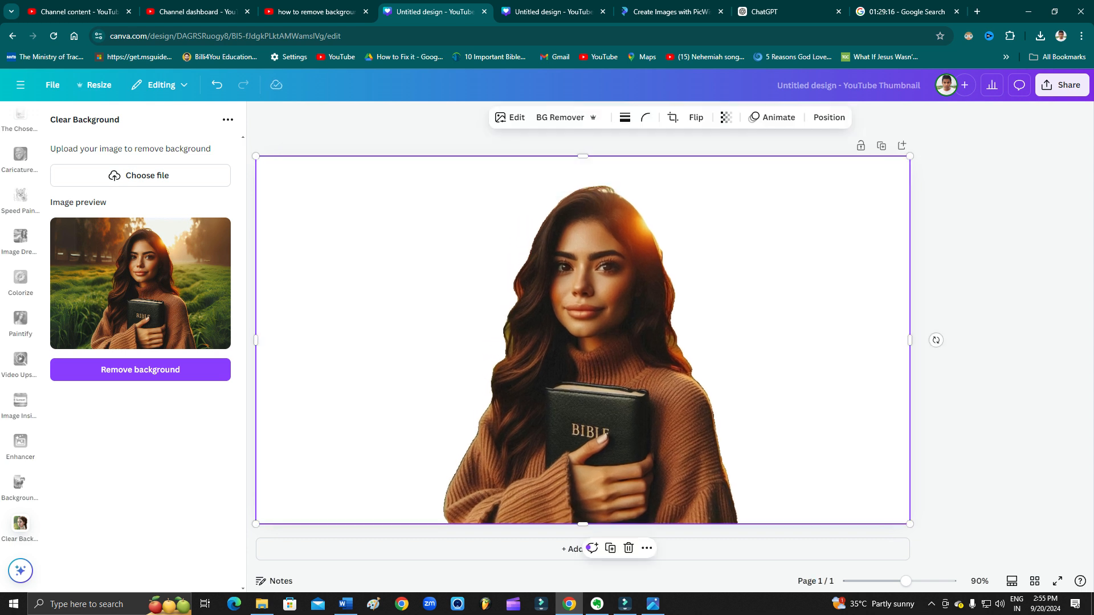
pyautogui.click(968, 370)
pyautogui.click(741, 353)
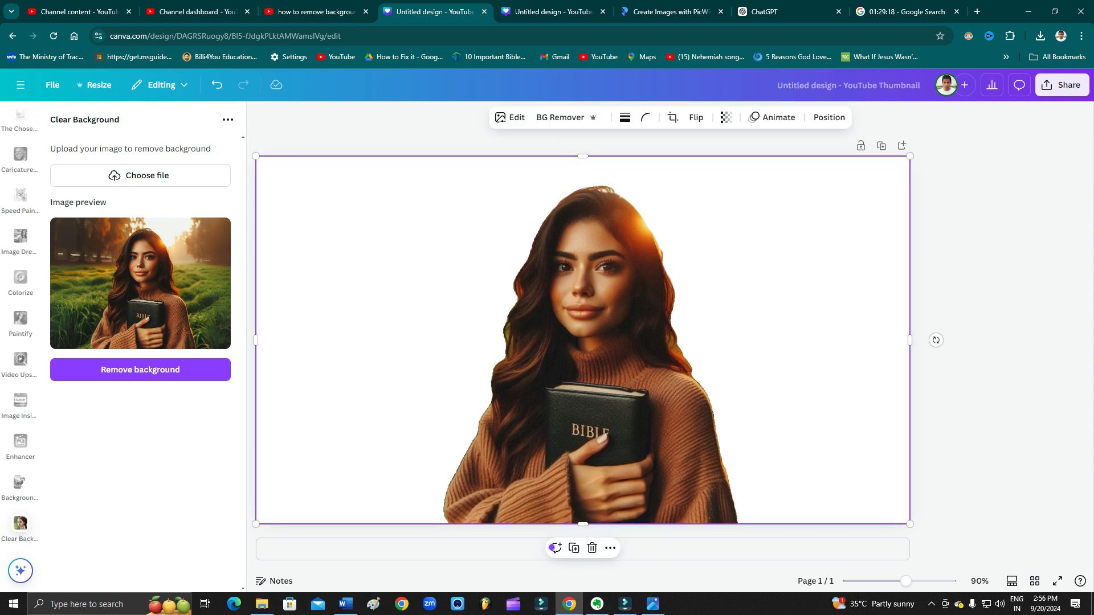
pyautogui.click(969, 353)
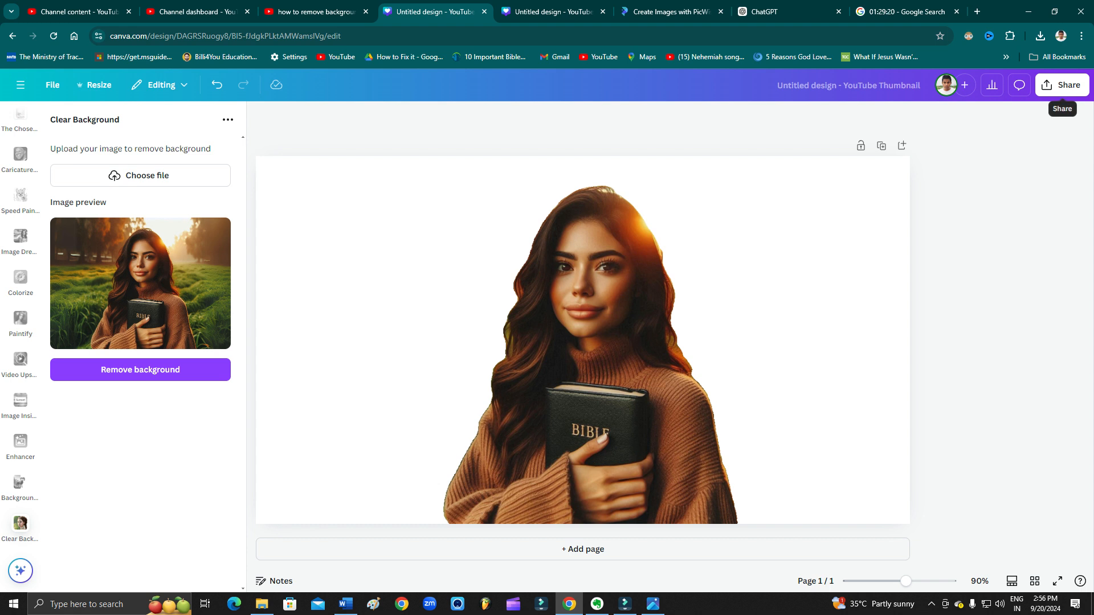
# Download the design as a PNG at 1,280 × 720 px without a transparent background.
pyautogui.click(1062, 84)
pyautogui.click(889, 308)
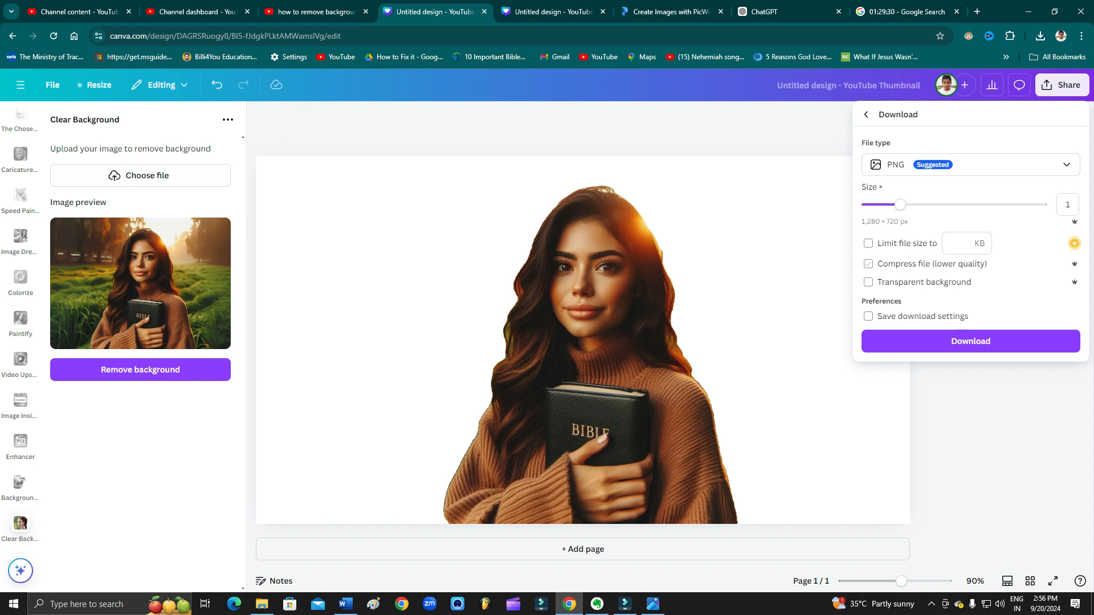
pyautogui.click(970, 340)
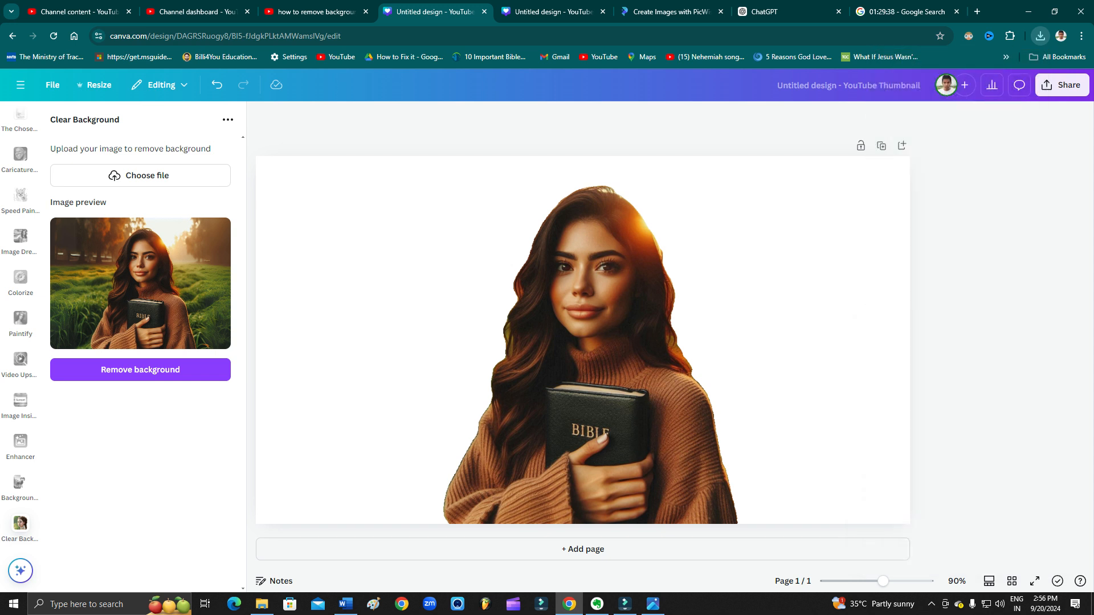
# Switch to PicWish, remove the background of the downloaded "Untitled design (1)" image, and dismiss the feedback request.
pyautogui.click(665, 11)
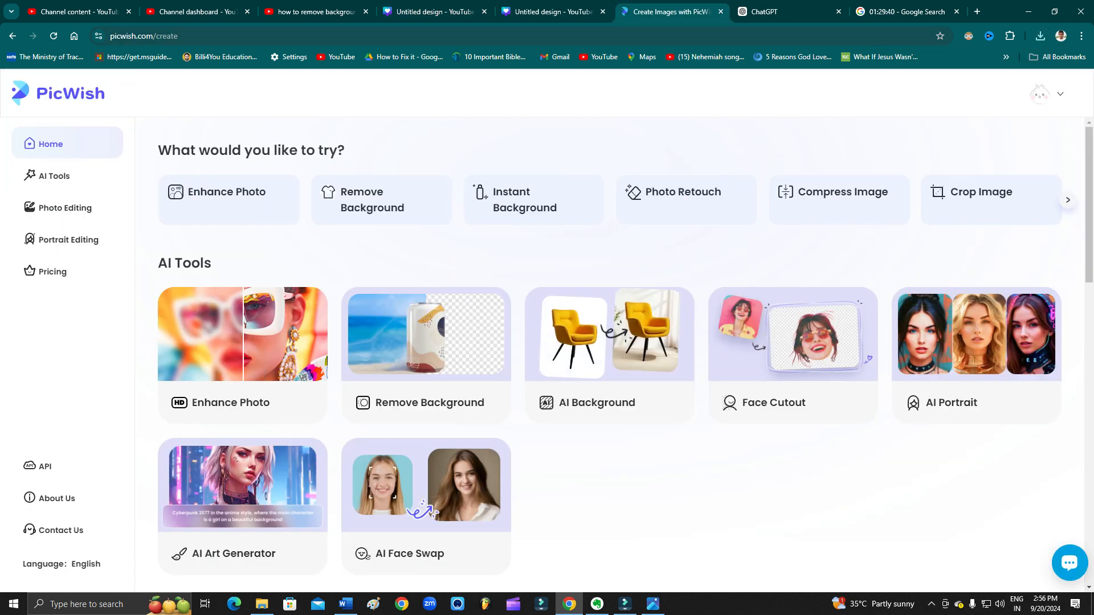
pyautogui.click(217, 36)
pyautogui.click(216, 36)
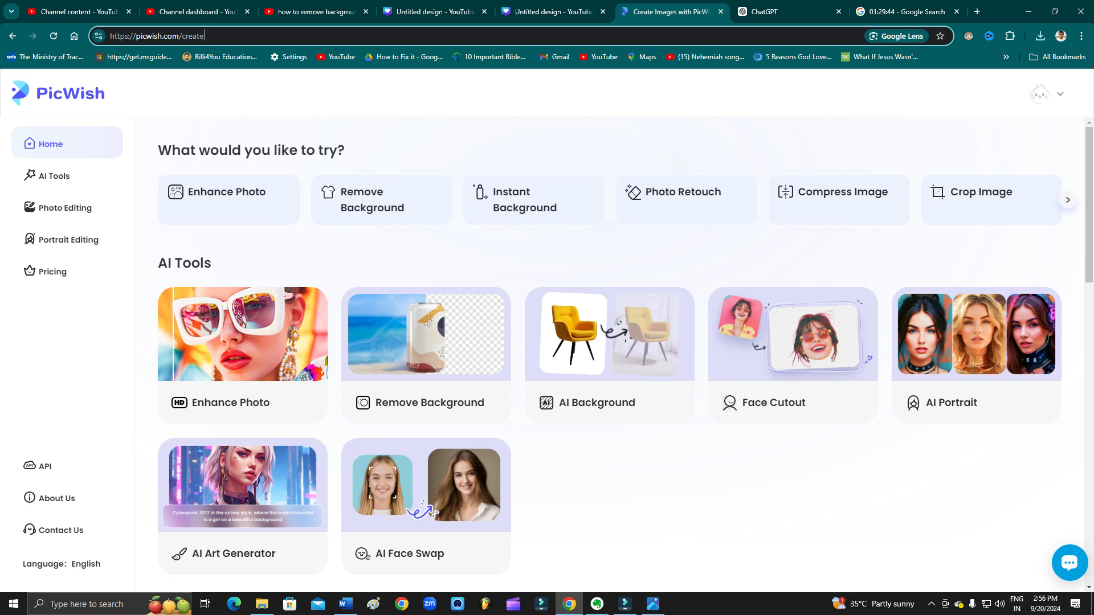
pyautogui.click(427, 365)
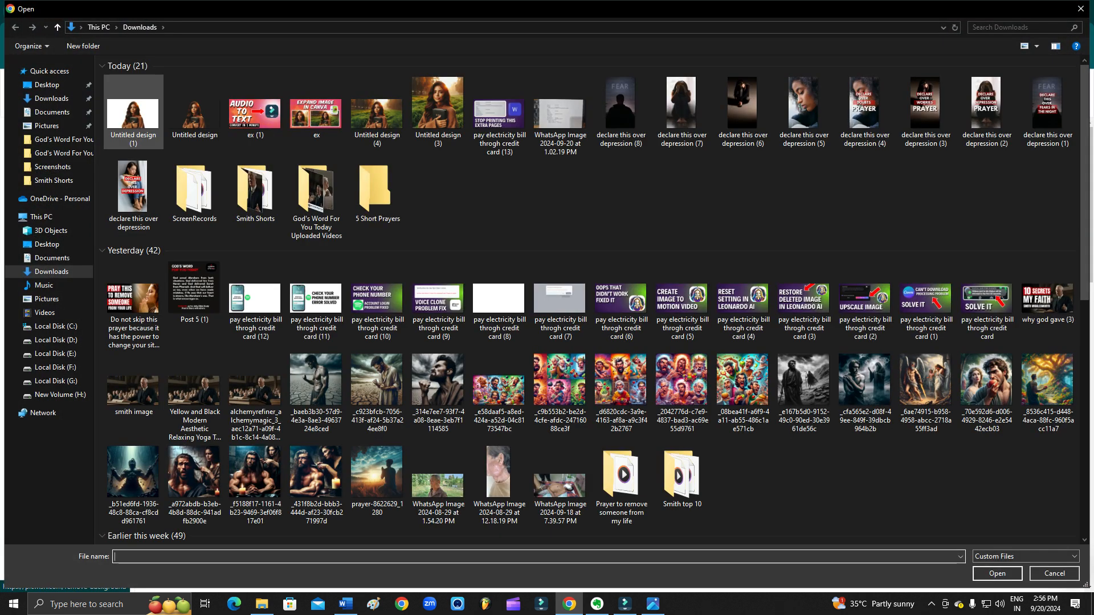
pyautogui.doubleClick(133, 114)
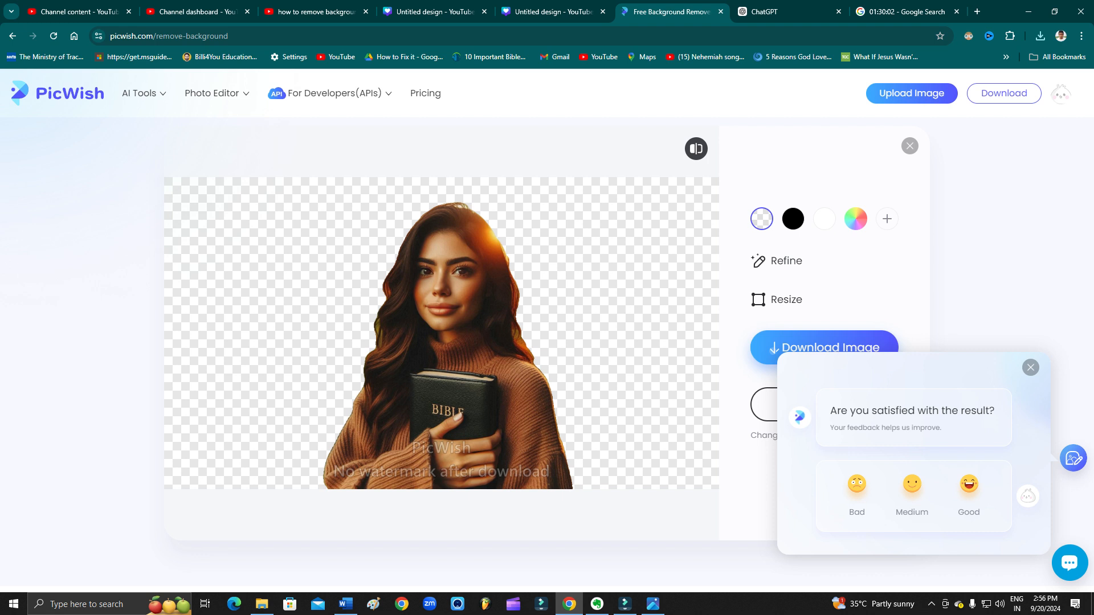
pyautogui.click(1031, 368)
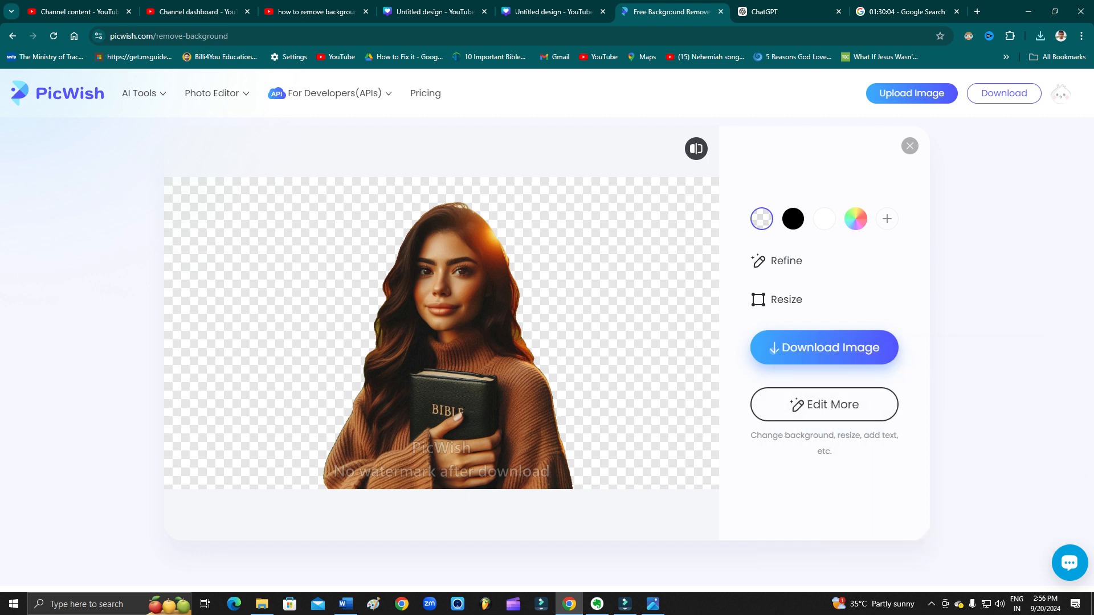
# Download the cutout as the free 1152 x 648 px PNG image.
pyautogui.moveTo(825, 348)
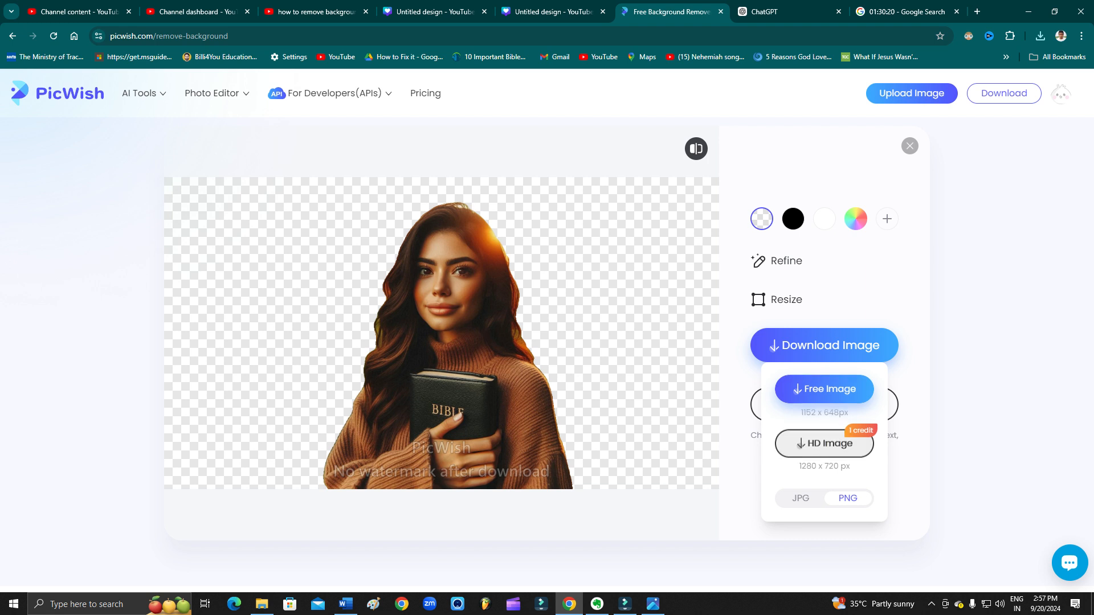
pyautogui.click(823, 387)
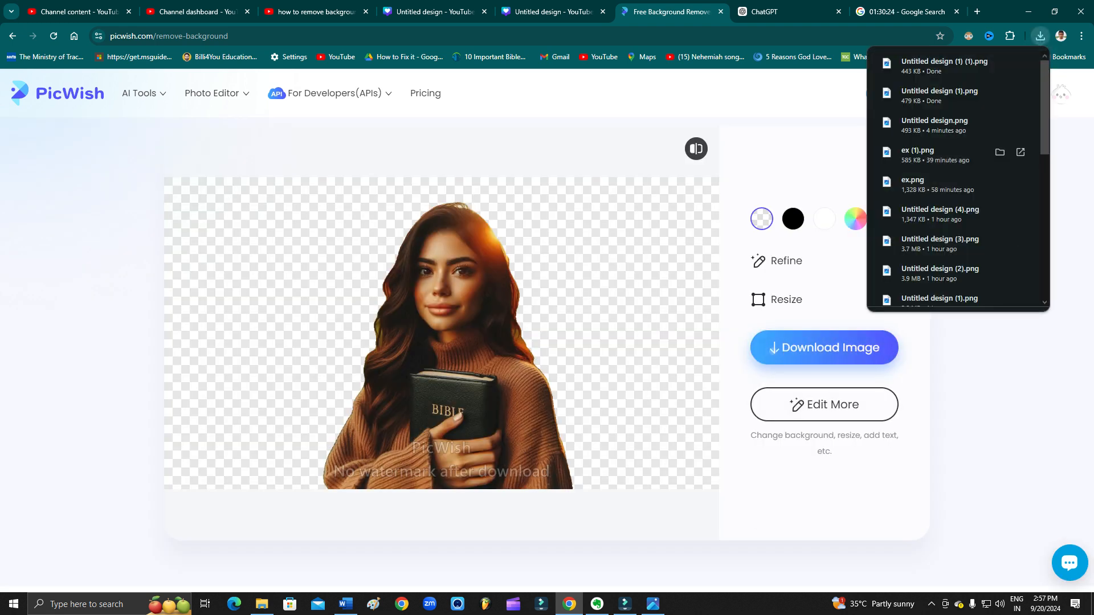
# Open the downloaded "Untitled design (1) (1).png" in the image viewer, examine the cutout's edges enlarged, and close it.
pyautogui.click(940, 68)
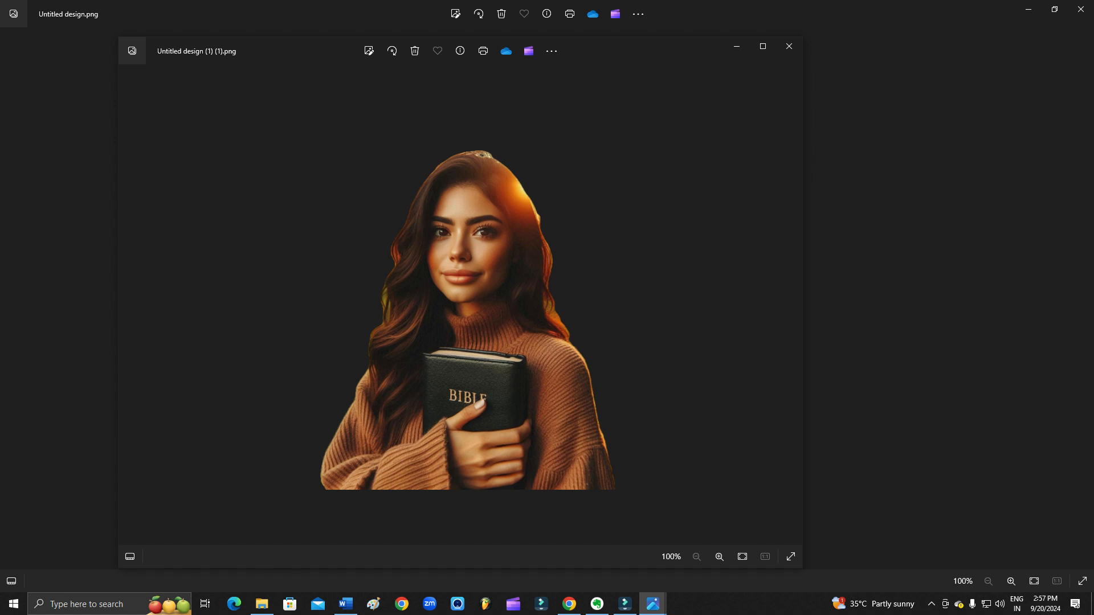
pyautogui.scroll(2, 507, 282)
pyautogui.click(763, 46)
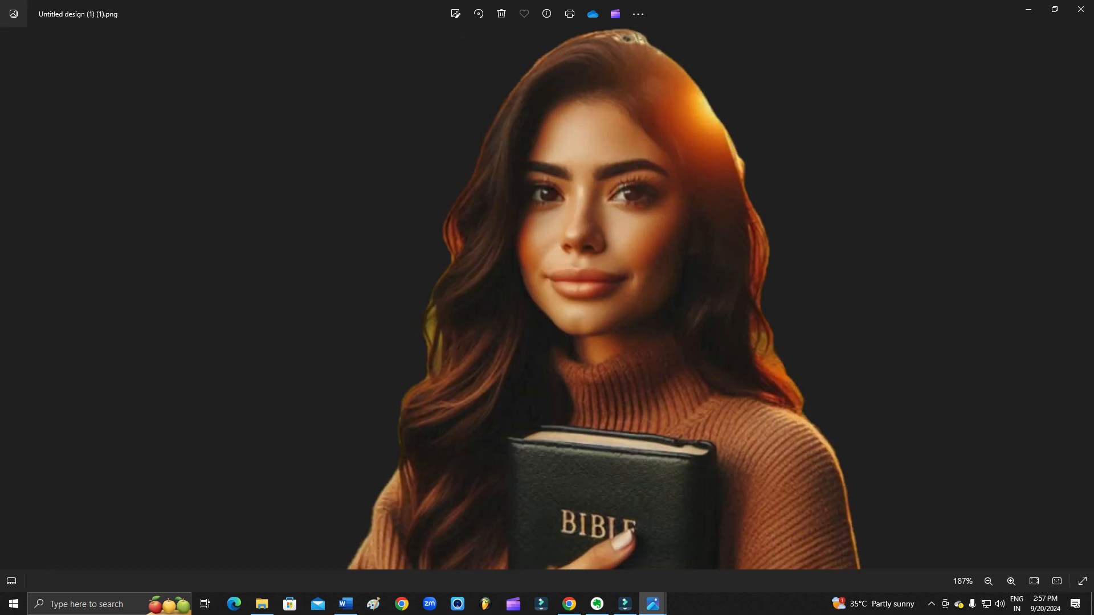
pyautogui.scroll(-3, 501, 251)
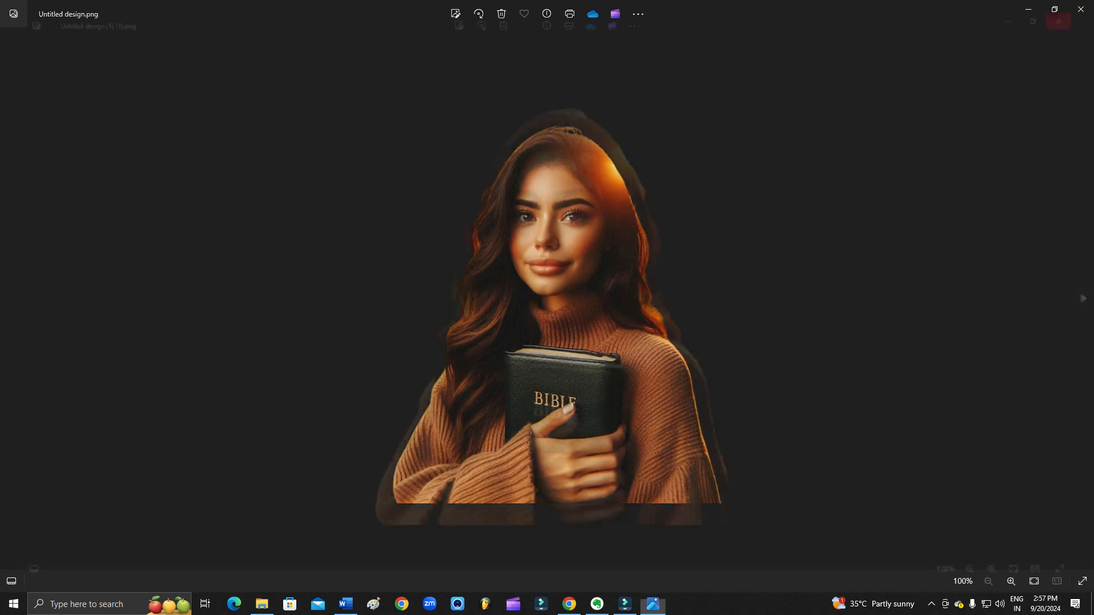
pyautogui.click(1080, 9)
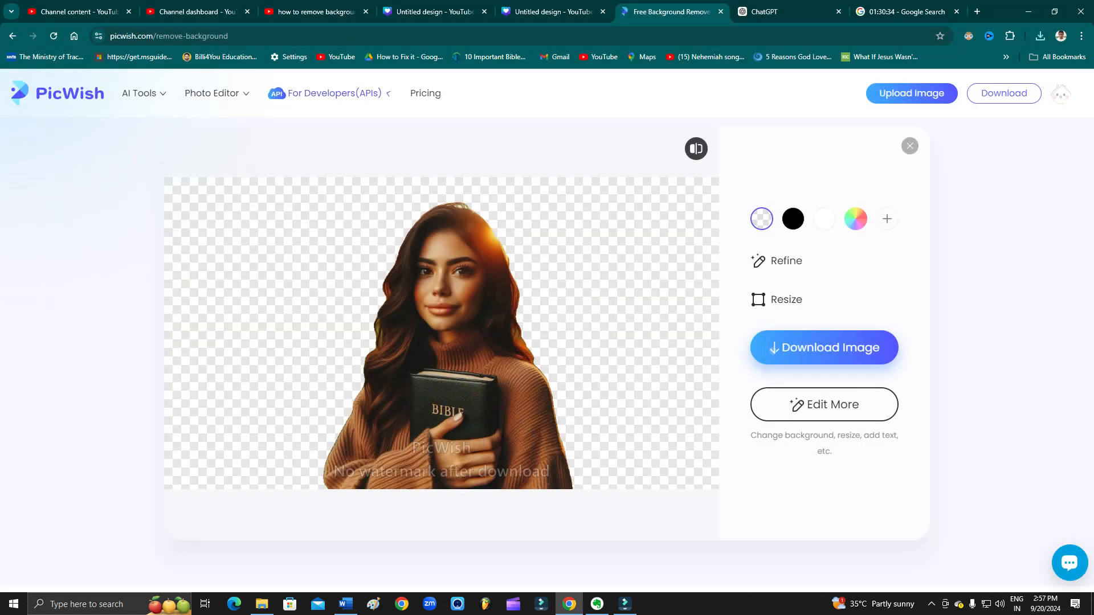